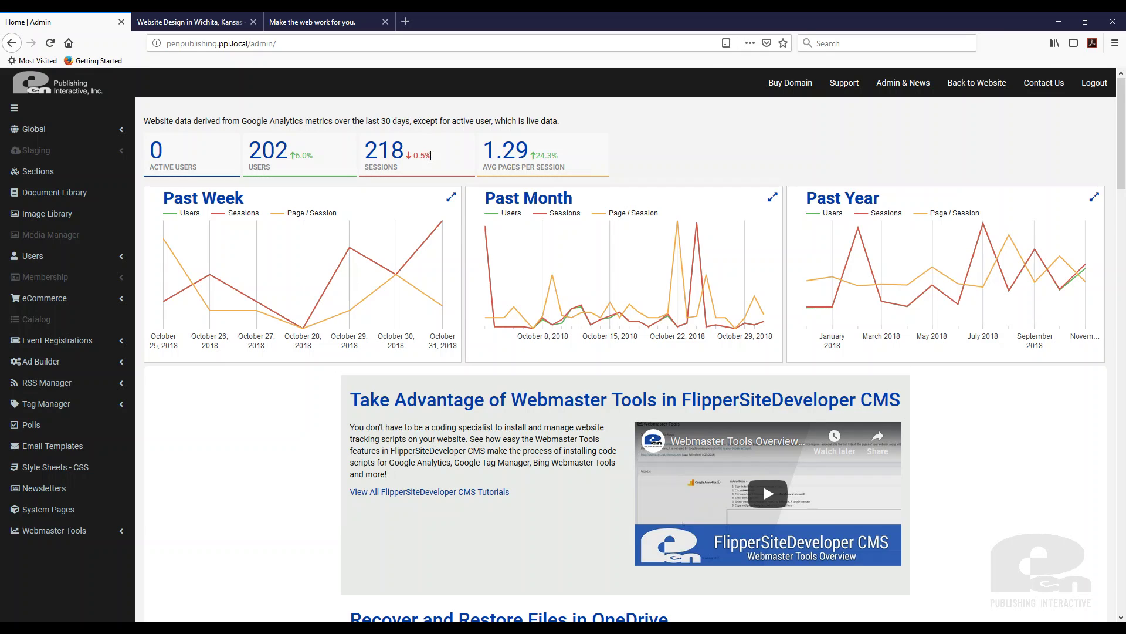
- View the enlarged Past Week analytics chart on the admin dashboard and close it again
{"action": "left_click_drag", "start_coordinate": [433, 155], "coordinate": [409, 162]}
{"action": "left_click", "coordinate": [451, 197]}
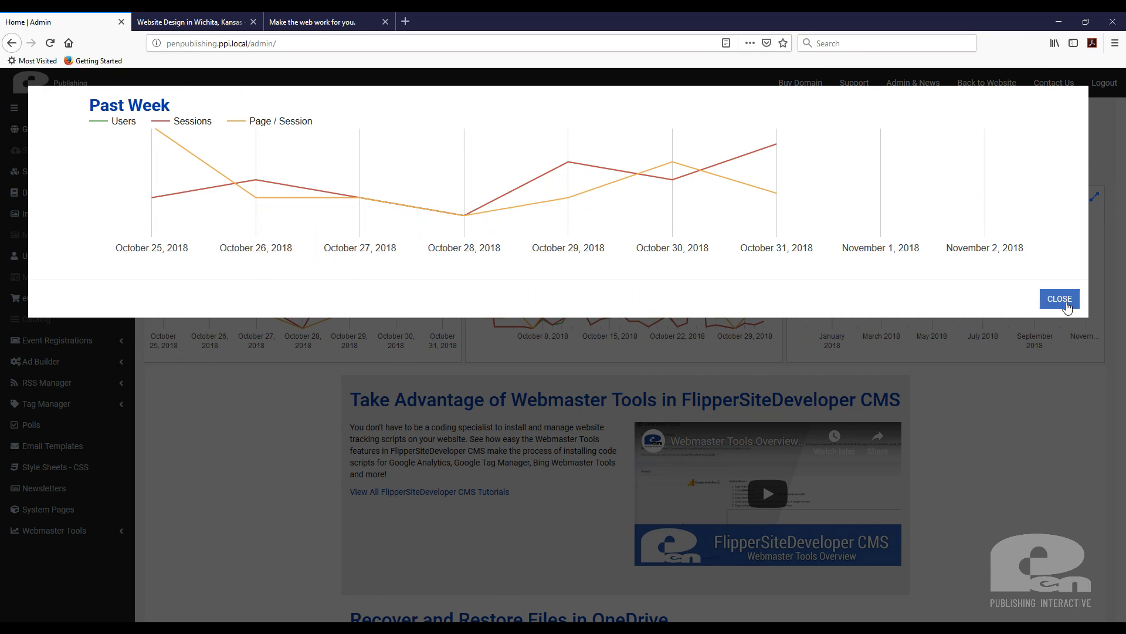
{"action": "left_click", "coordinate": [1063, 300]}
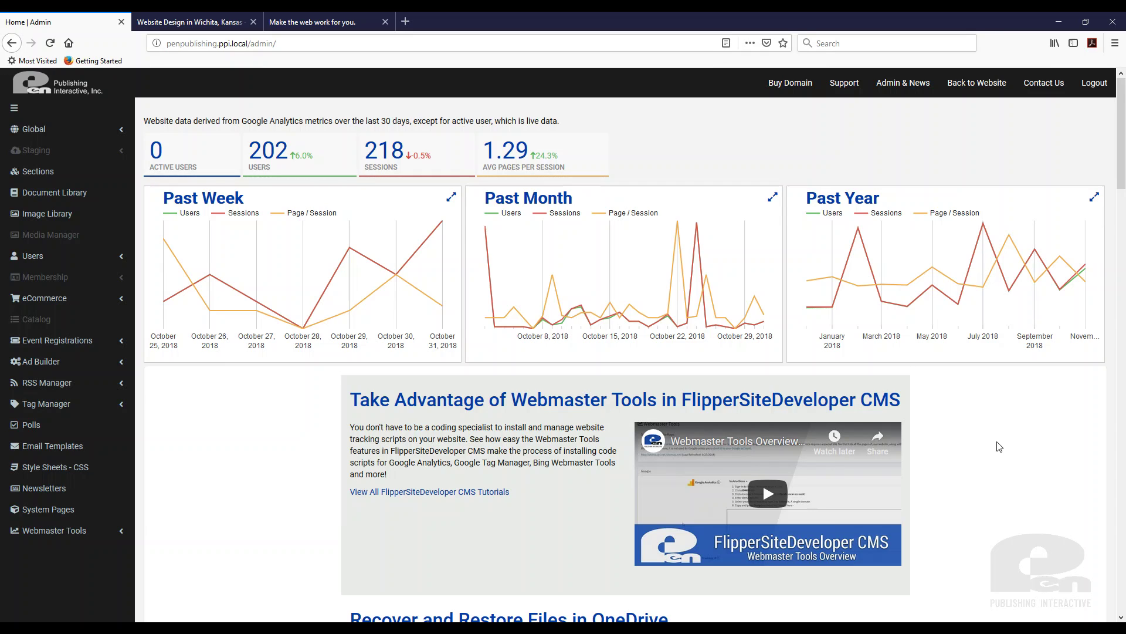
- Run the SEO Analyzer on the Featured Projects page and analyze the keyphrase "Website Design"
{"action": "left_click", "coordinate": [188, 22]}
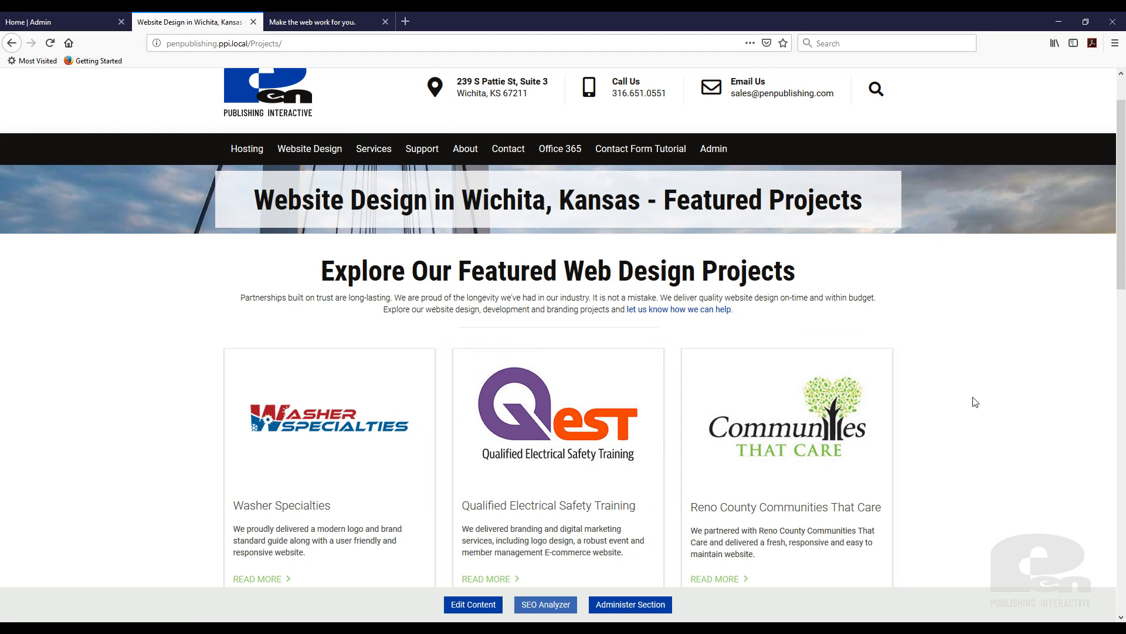
{"action": "left_click", "coordinate": [546, 606]}
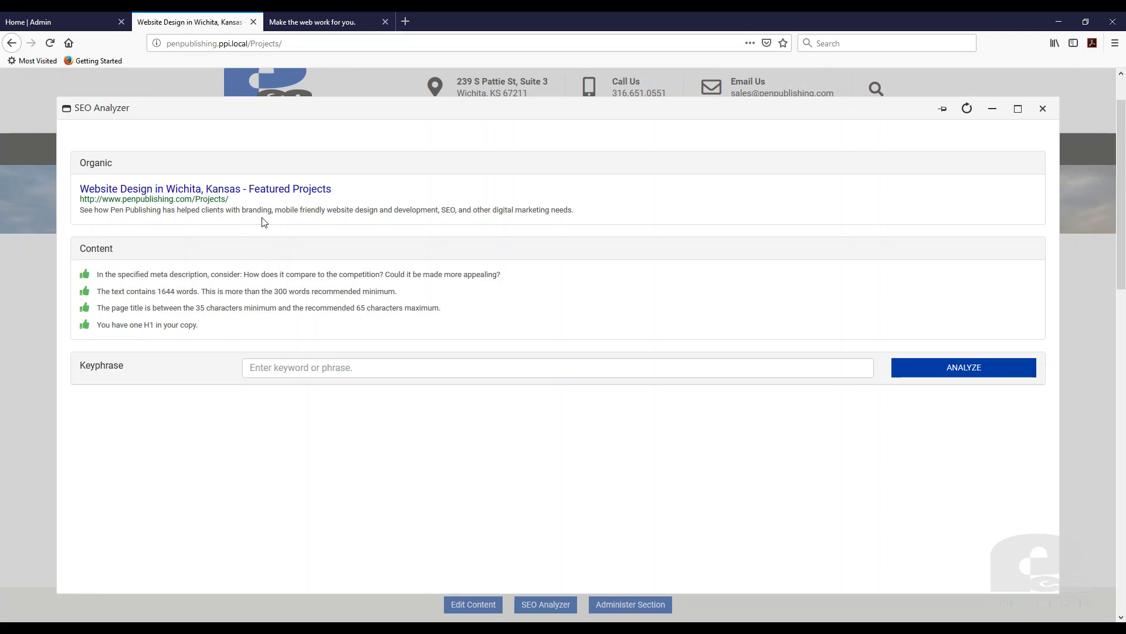
{"action": "left_click", "coordinate": [301, 368]}
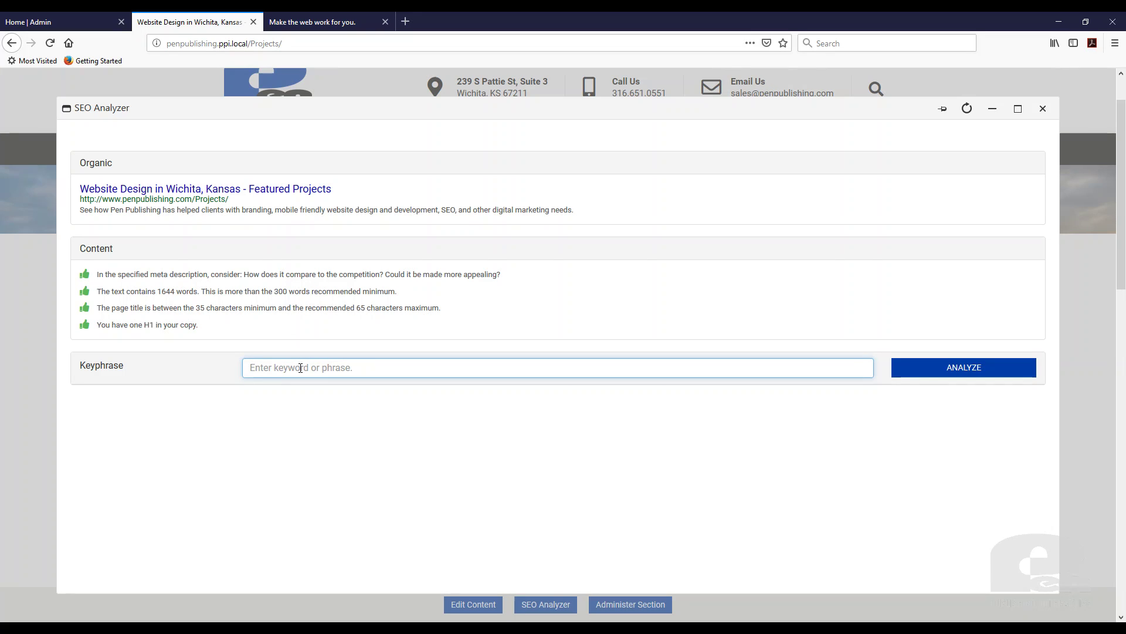
{"action": "type", "text": "Website Design"}
{"action": "left_click", "coordinate": [939, 373]}
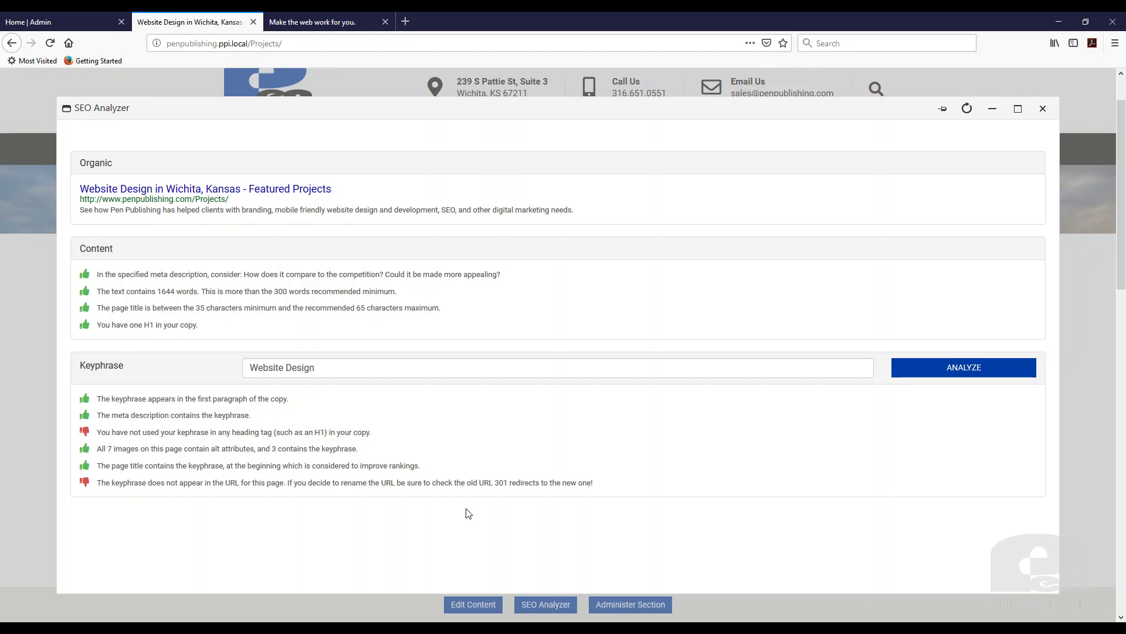
- Glance at the Flipper site's SEO Analyzer, then review the Content checks and keyphrase field on the Featured Projects page
{"action": "left_click", "coordinate": [329, 22]}
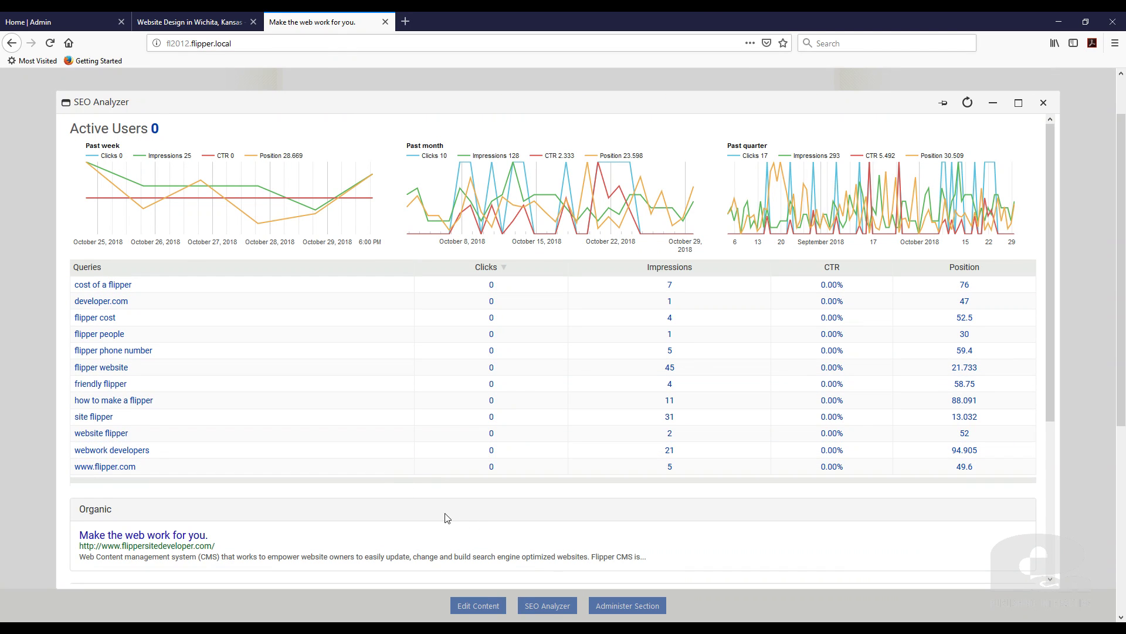
{"action": "left_click", "coordinate": [193, 27]}
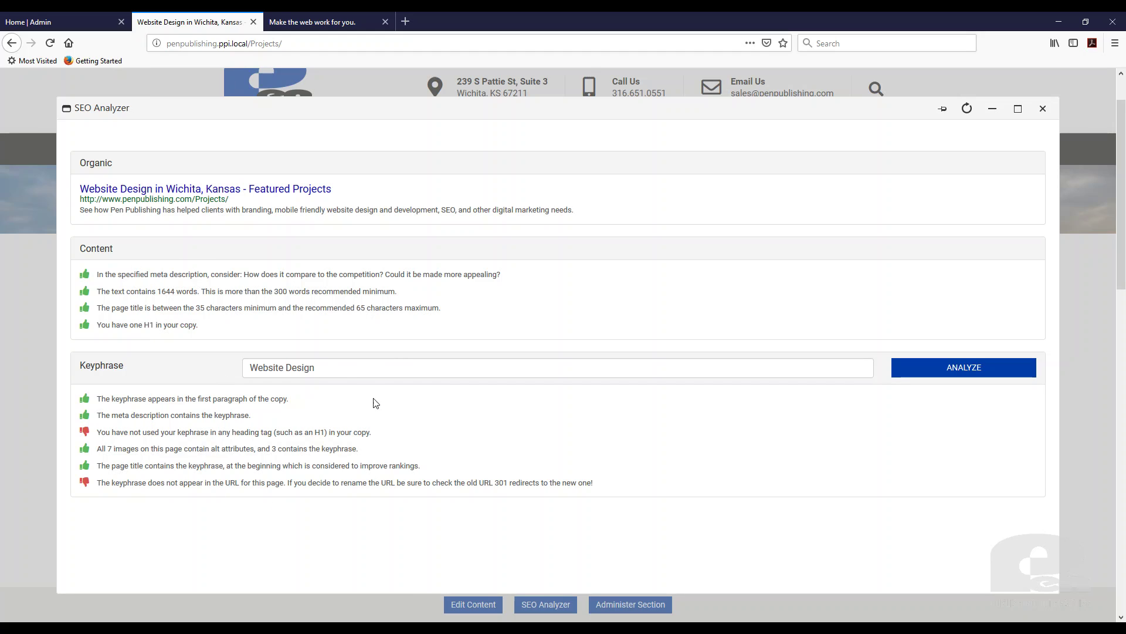
{"action": "triple_click", "coordinate": [338, 373]}
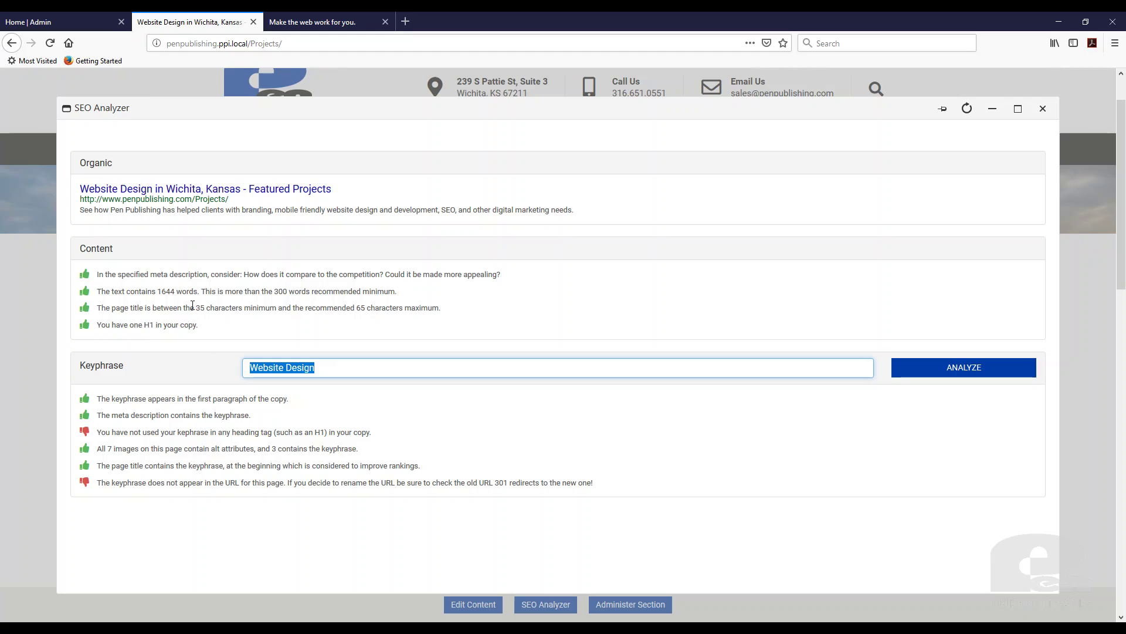
{"action": "left_click_drag", "start_coordinate": [259, 332], "coordinate": [107, 275]}
{"action": "left_click", "coordinate": [345, 368]}
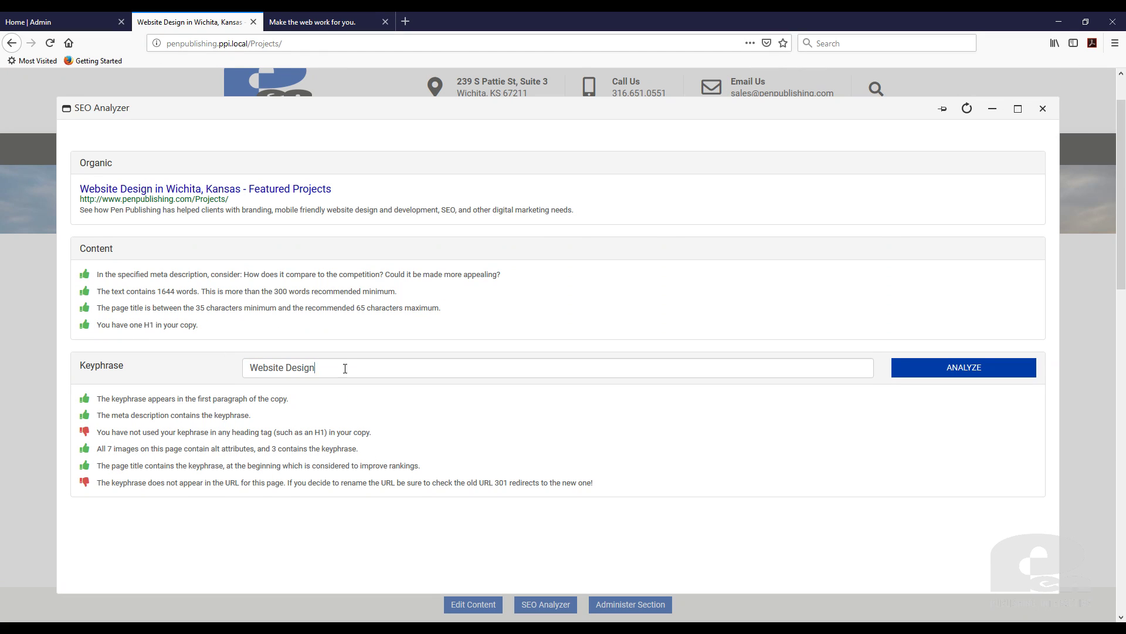
{"action": "triple_click", "coordinate": [345, 368]}
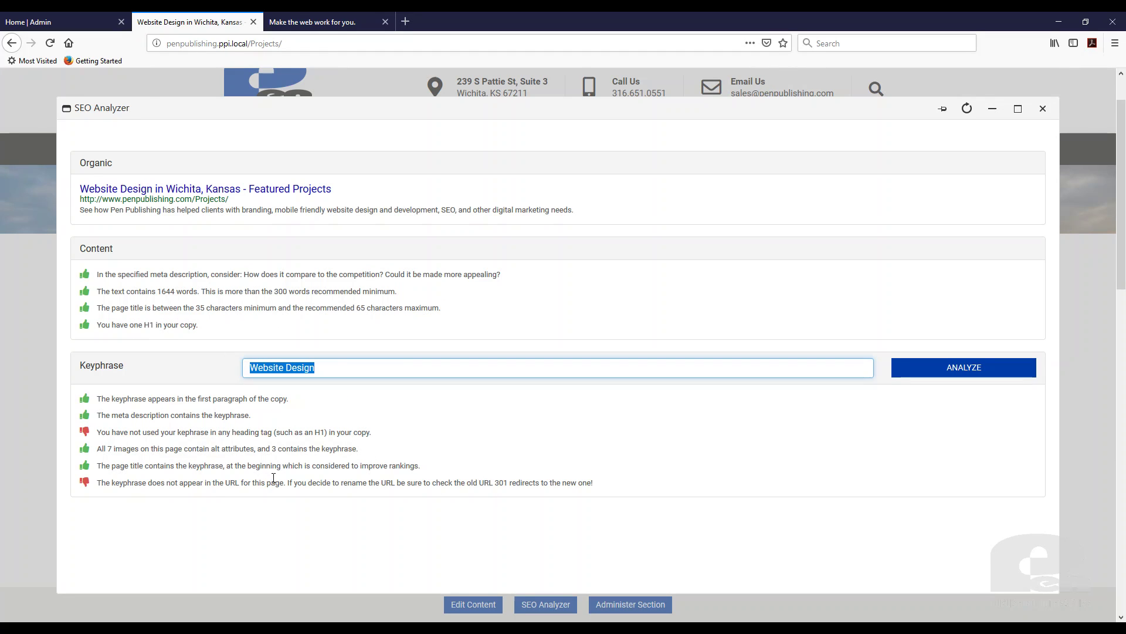
- Examine the search charts, query table, organic preview and content recommendations in the Flipper site's SEO Analyzer
{"action": "key", "text": "ctrl+Tab"}
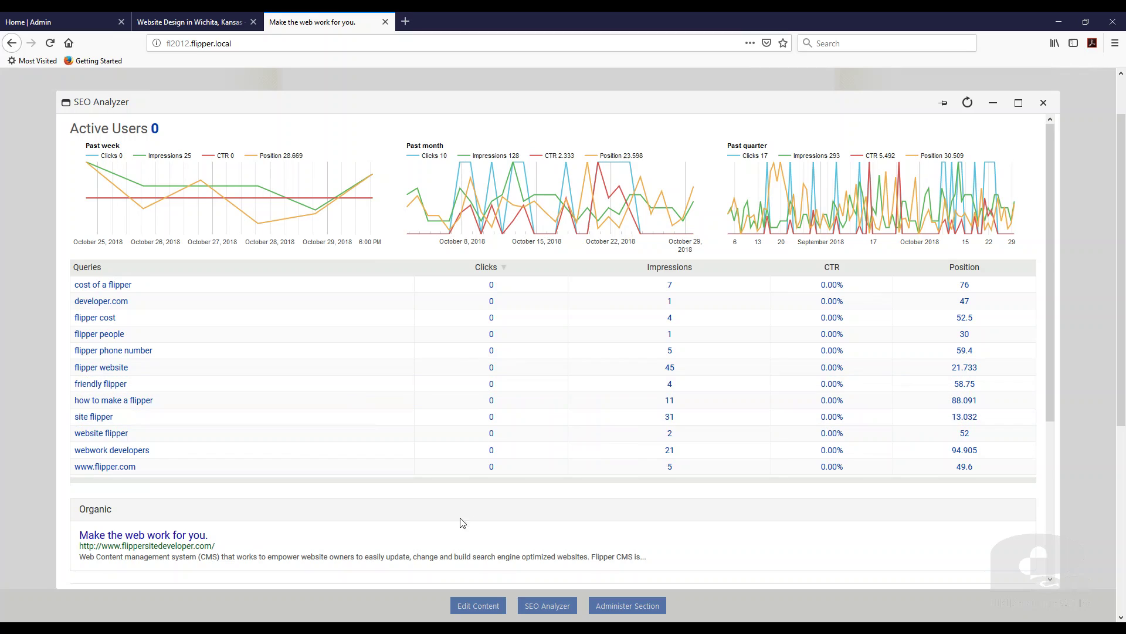
{"action": "scroll", "coordinate": [408, 493], "scroll_direction": "down", "scroll_amount": 3}
{"action": "scroll", "coordinate": [409, 492], "scroll_direction": "down", "scroll_amount": 3}
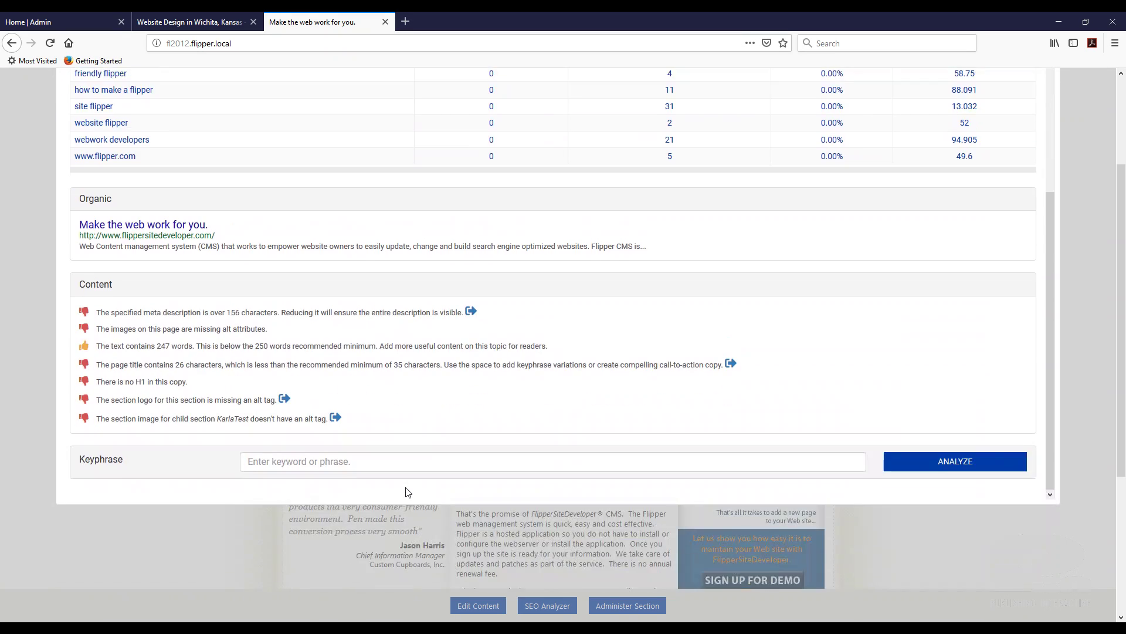
{"action": "scroll", "coordinate": [219, 269], "scroll_direction": "down", "scroll_amount": 1}
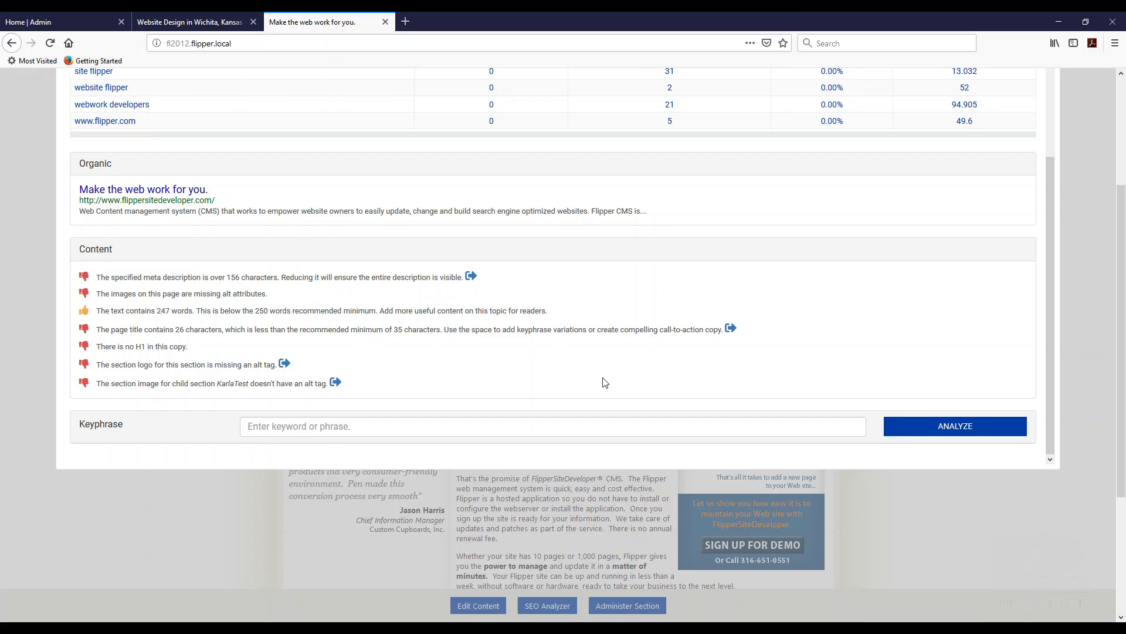
{"action": "scroll", "coordinate": [496, 387], "scroll_direction": "up", "scroll_amount": 3}
{"action": "scroll", "coordinate": [498, 389], "scroll_direction": "up", "scroll_amount": 5}
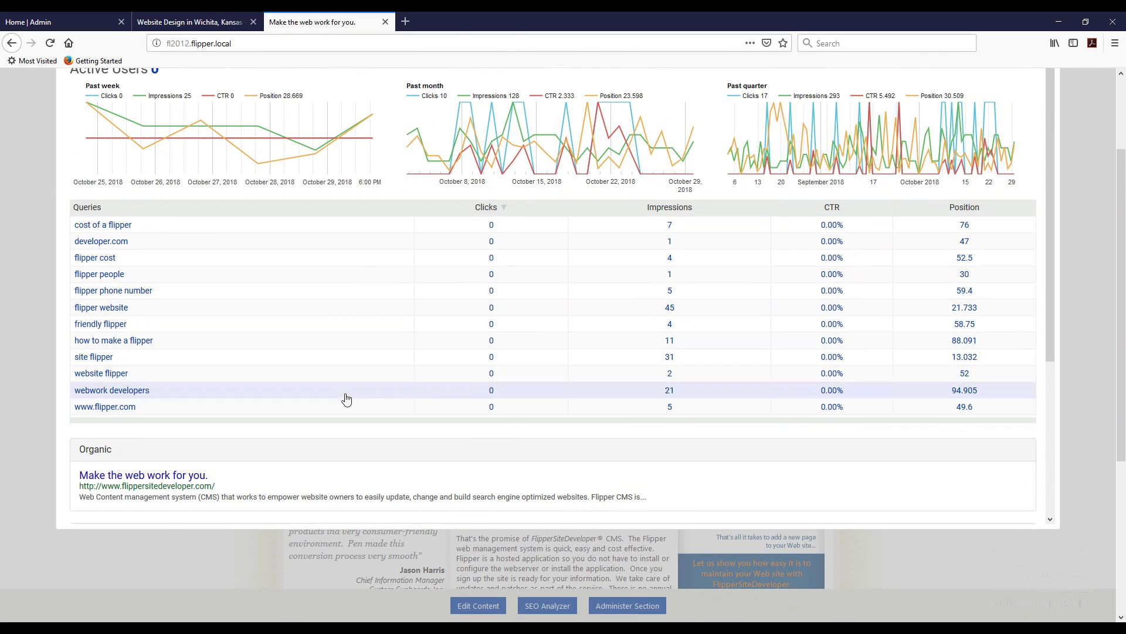
{"action": "scroll", "coordinate": [511, 497], "scroll_direction": "up", "scroll_amount": 1}
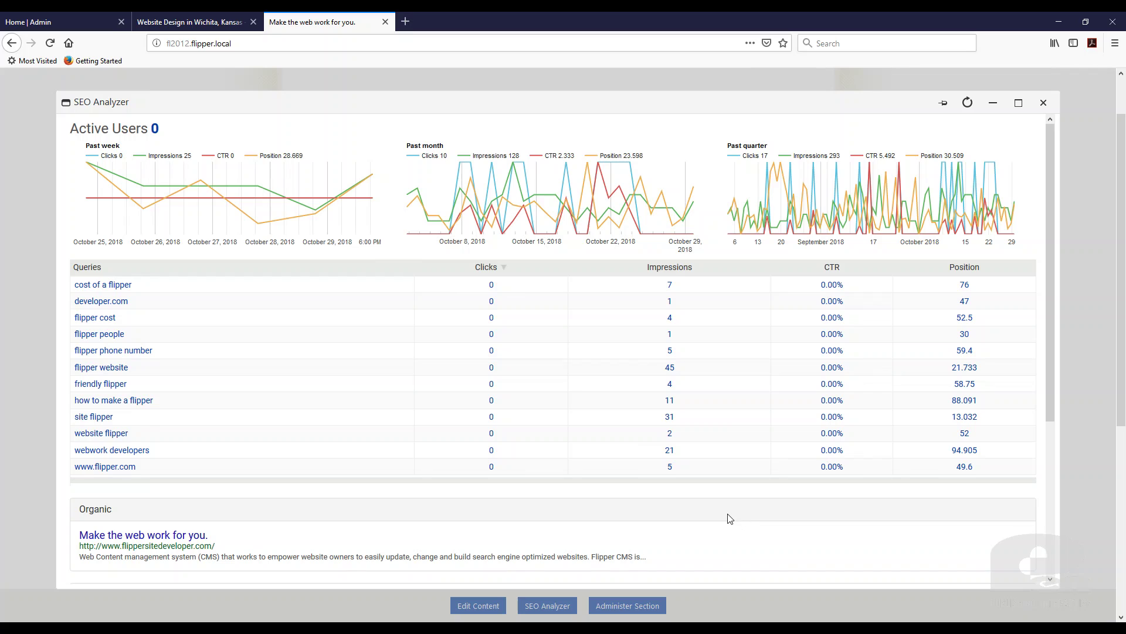
{"action": "scroll", "coordinate": [728, 513], "scroll_direction": "down", "scroll_amount": 3}
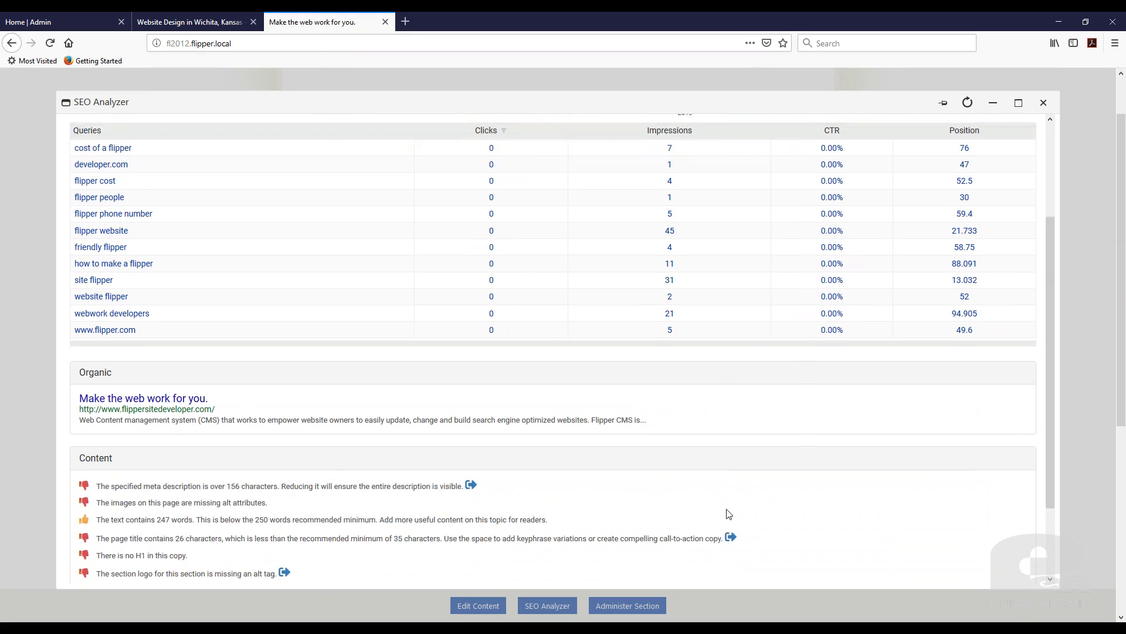
{"action": "scroll", "coordinate": [727, 513], "scroll_direction": "up", "scroll_amount": 3}
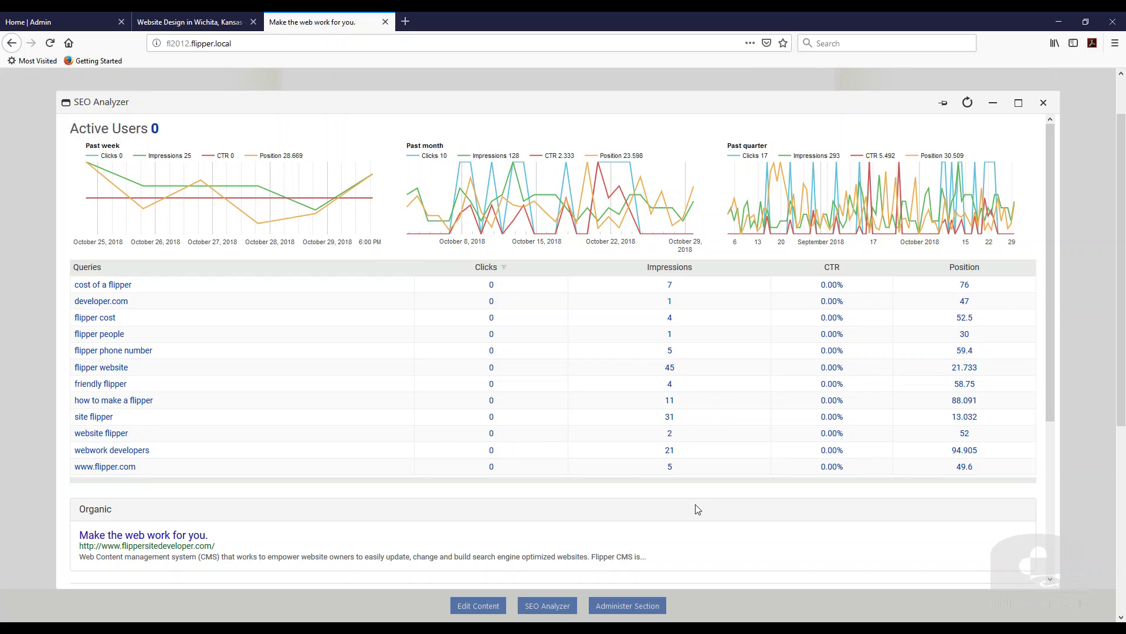
{"action": "scroll", "coordinate": [697, 509], "scroll_direction": "down", "scroll_amount": 3}
{"action": "scroll", "coordinate": [698, 509], "scroll_direction": "up", "scroll_amount": 3}
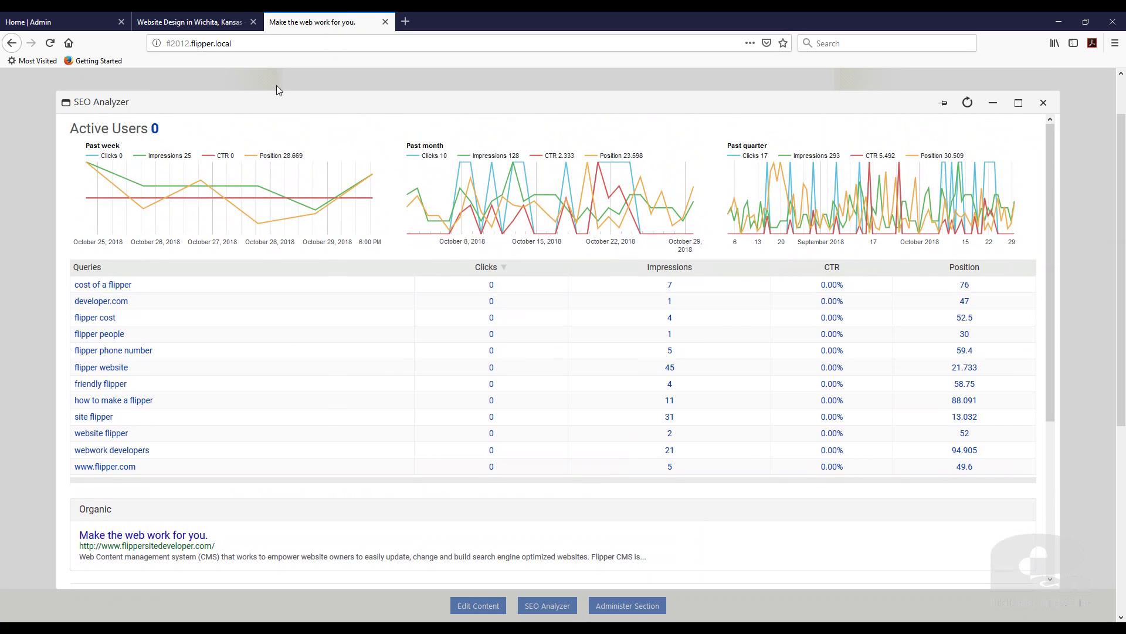
- Revisit the SEO Analyzer reports of both sites and return to the analytics charts on the admin dashboard
{"action": "left_click", "coordinate": [208, 23]}
{"action": "left_click", "coordinate": [82, 24]}
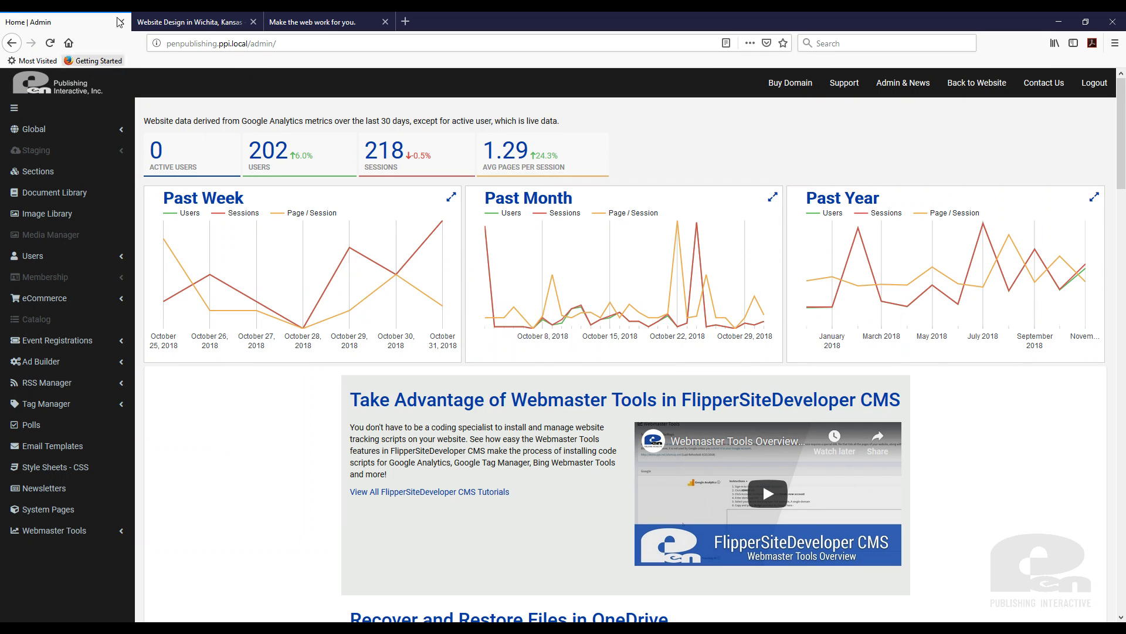
{"action": "left_click", "coordinate": [207, 24]}
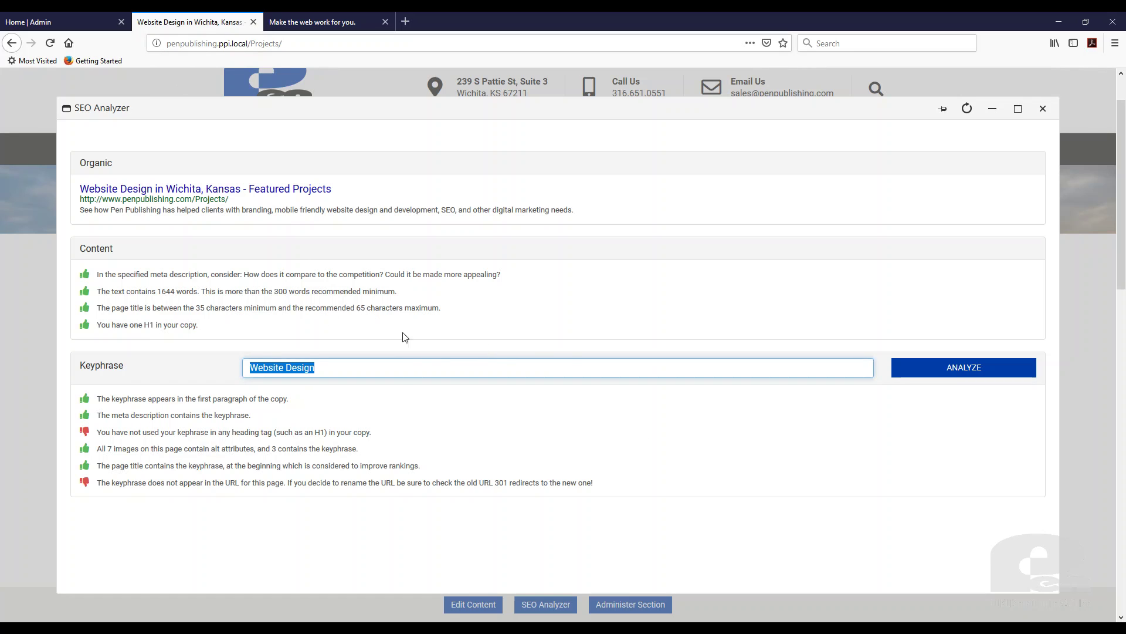
{"action": "left_click", "coordinate": [342, 22]}
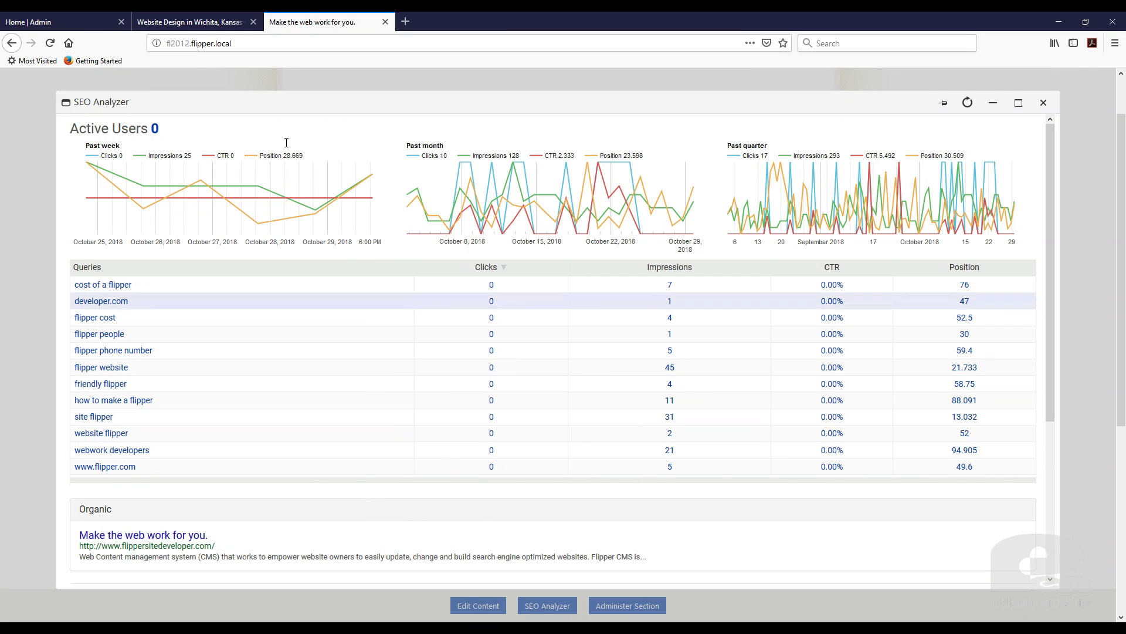
{"action": "left_click", "coordinate": [64, 22]}
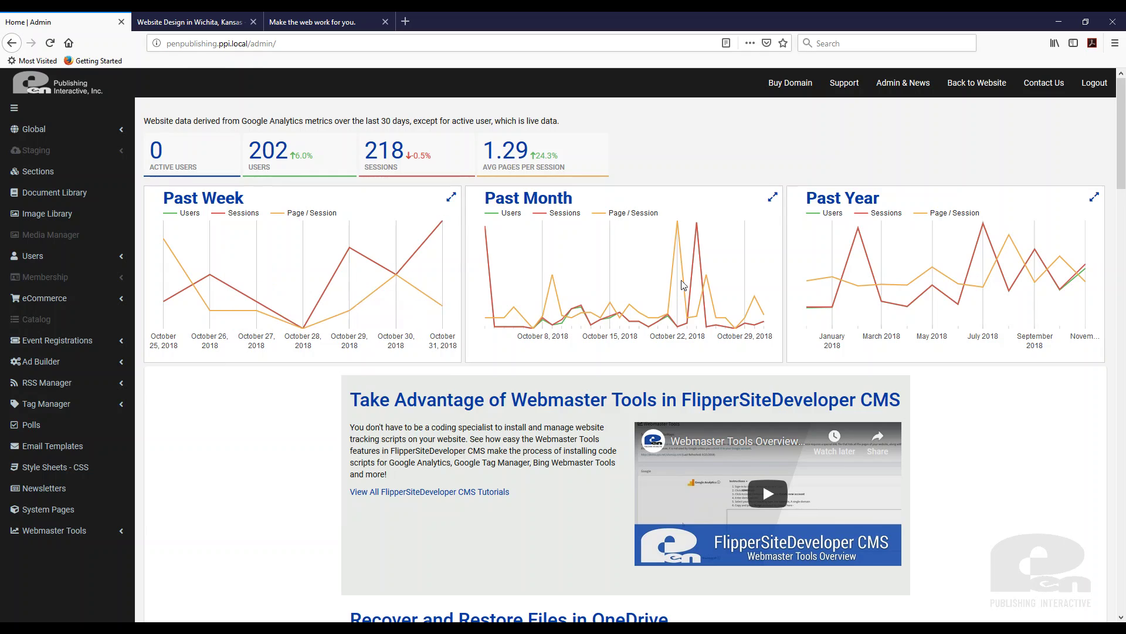